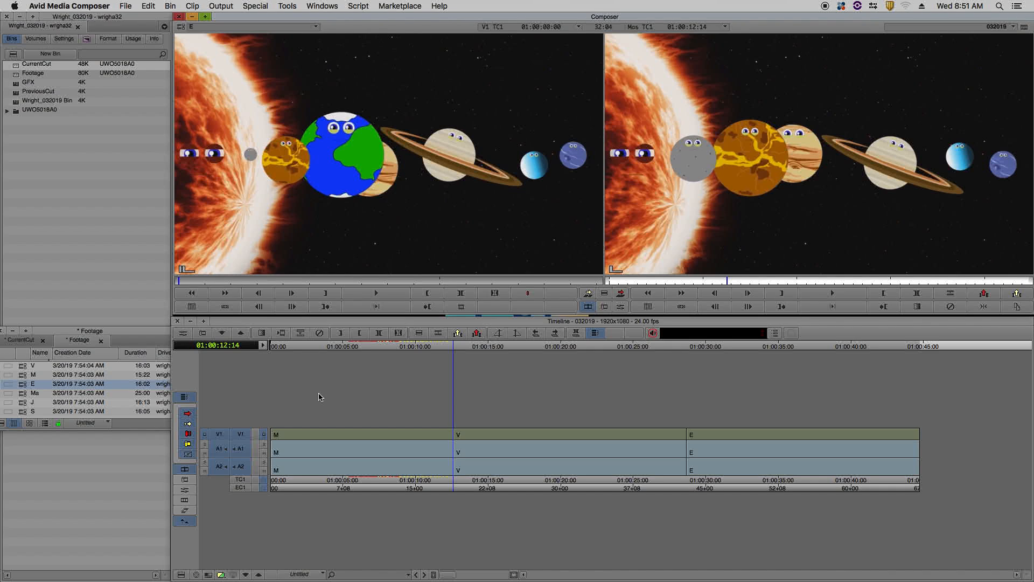
Enter Trim mode at the cut between clips M and V and enable Overwrite Trim.
{"action": "left_click", "coordinate": [185, 483]}
{"action": "left_click", "coordinate": [185, 469]}
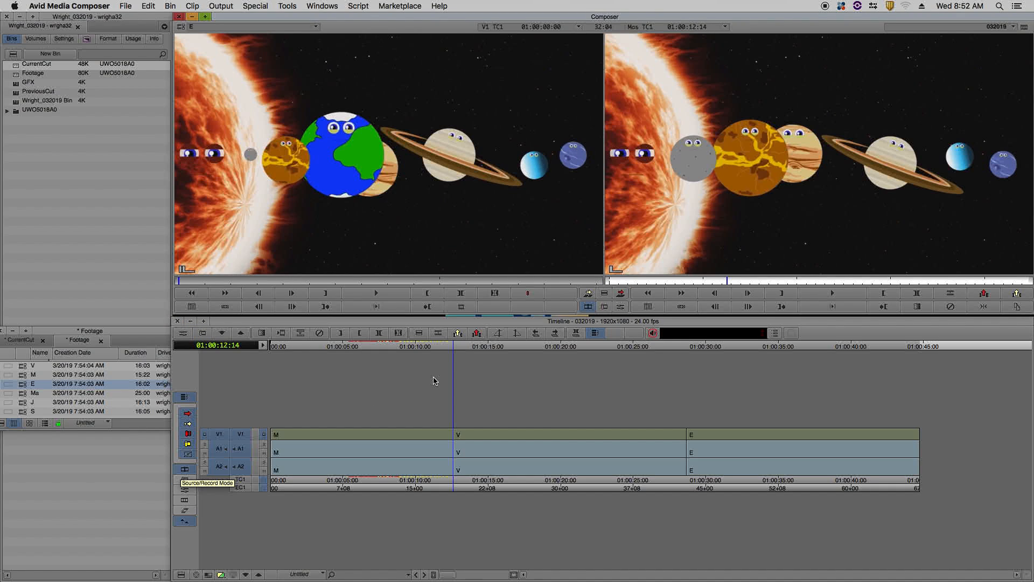
{"action": "key", "text": "u"}
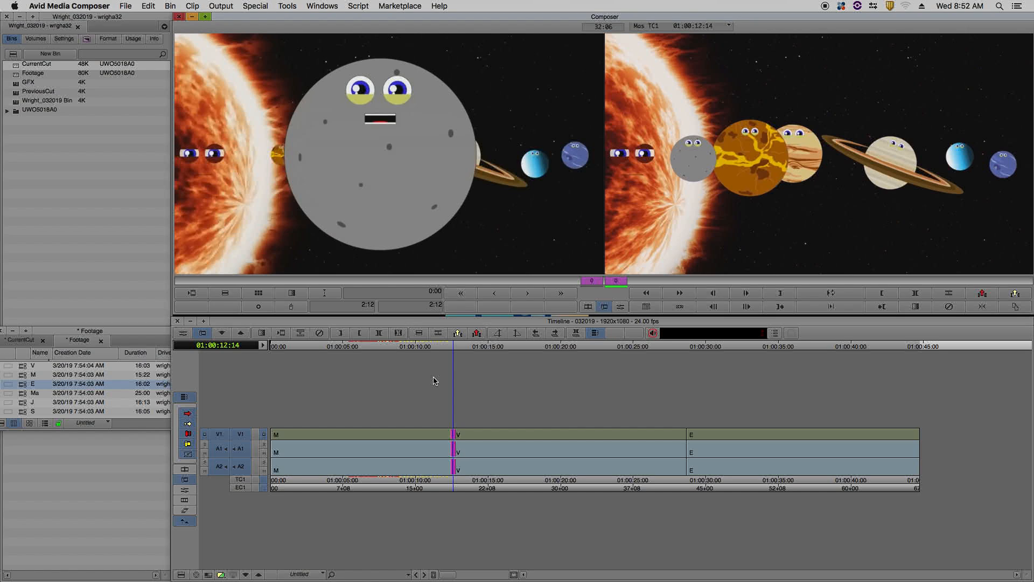
{"action": "left_click", "coordinate": [188, 436]}
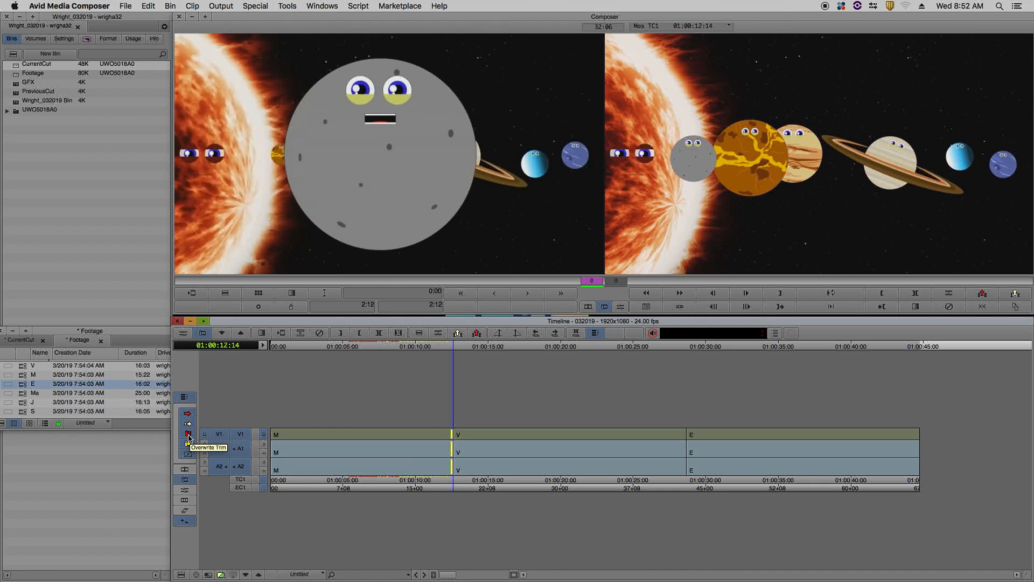
{"action": "left_click", "coordinate": [188, 437]}
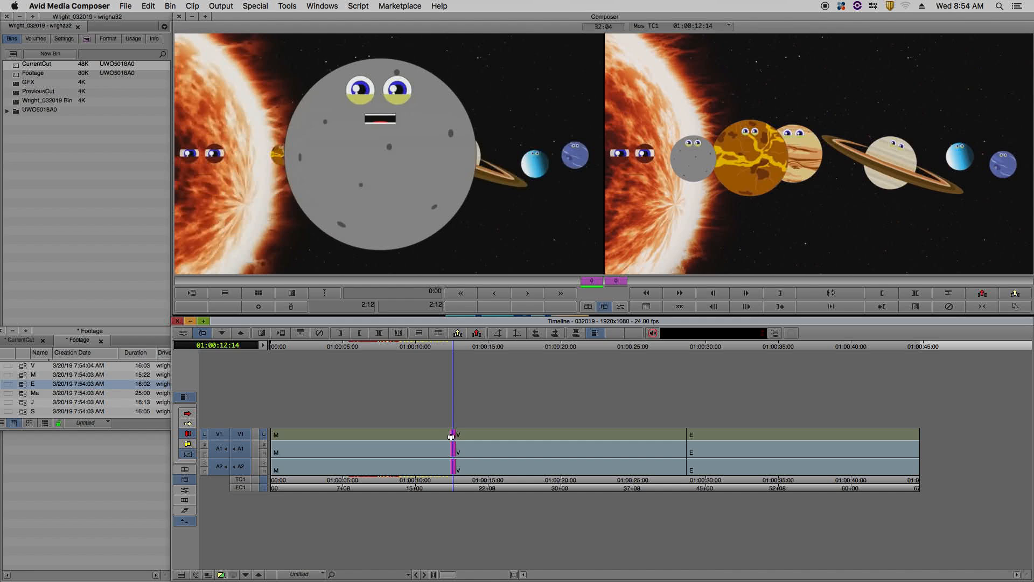
Overwrite-trim the end of clip M 57 frames earlier and park the playhead in the gap before clip V.
{"action": "left_click", "coordinate": [446, 434]}
{"action": "left_click_drag", "start_coordinate": [449, 436], "coordinate": [417, 439]}
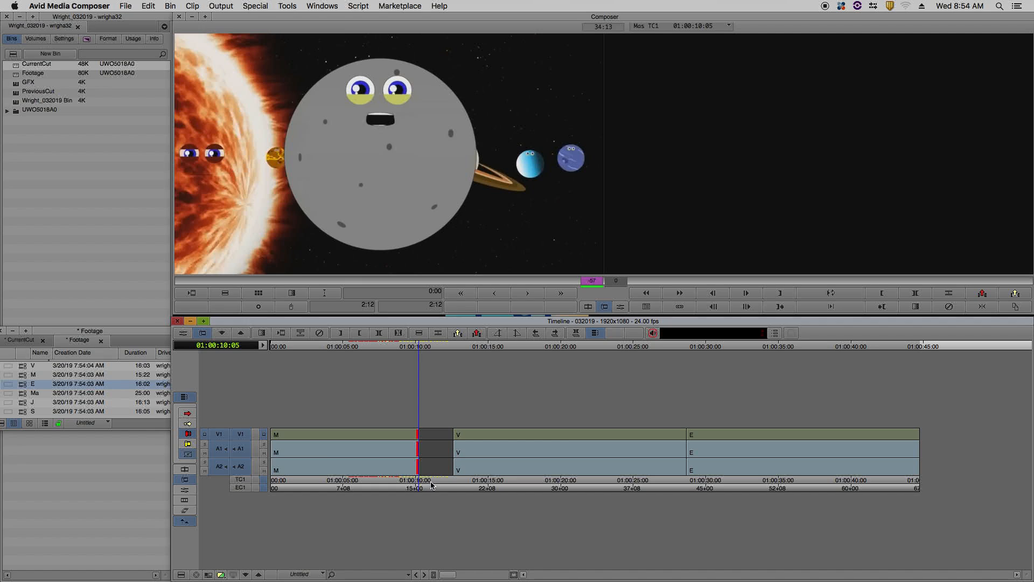
{"action": "left_click", "coordinate": [450, 487]}
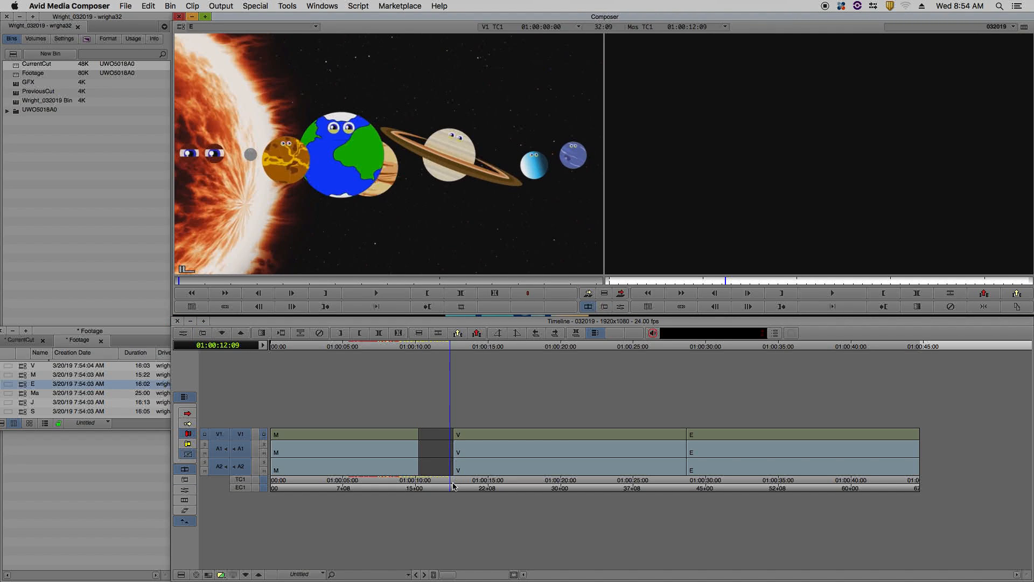
{"action": "left_click", "coordinate": [453, 486]}
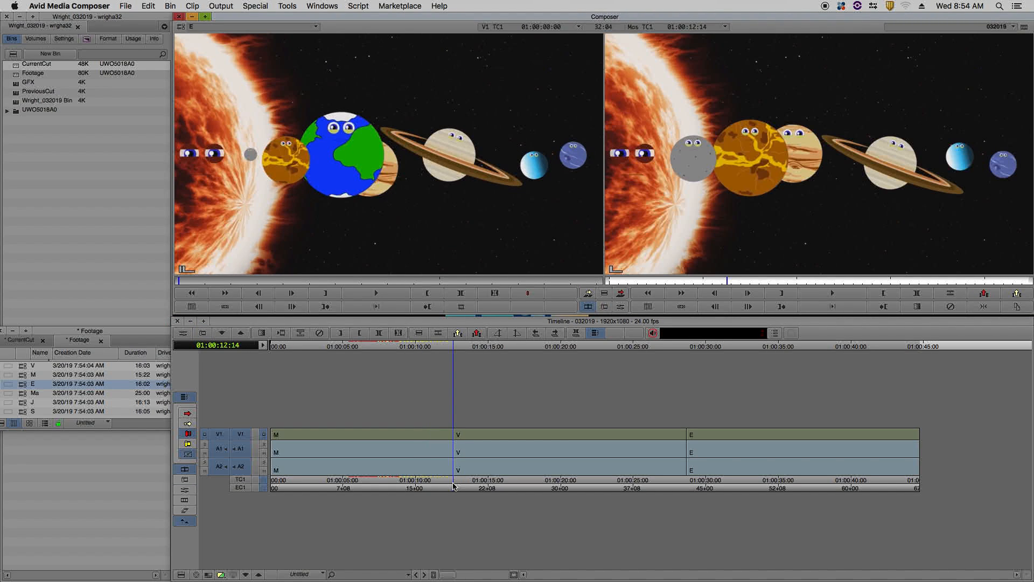
Overwrite-trim the start of clip V 55 frames later, leaving a gap after clip M, and undo the trim.
{"action": "left_click", "coordinate": [452, 437]}
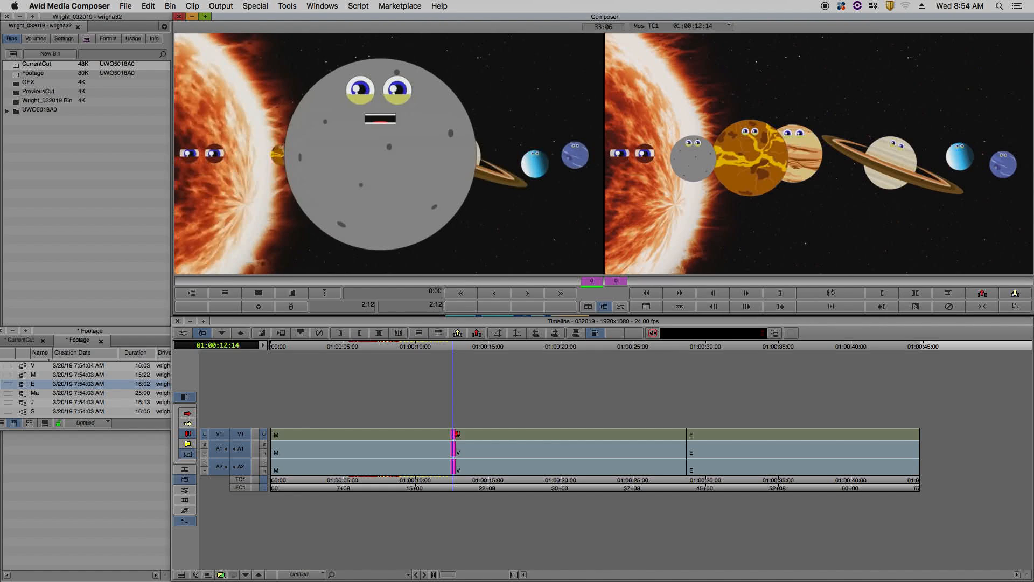
{"action": "left_click", "coordinate": [457, 434]}
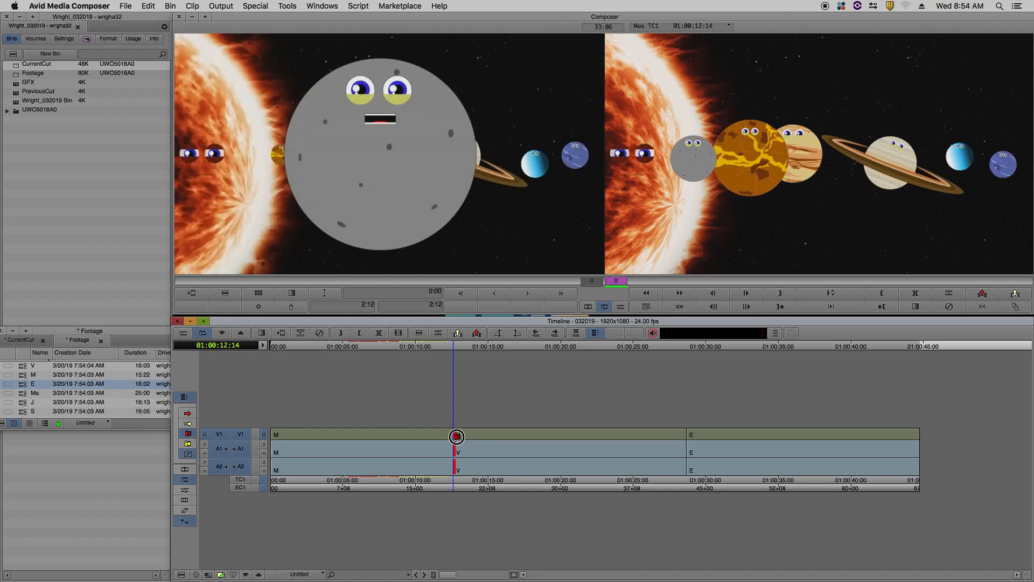
{"action": "left_click_drag", "start_coordinate": [458, 434], "coordinate": [487, 441]}
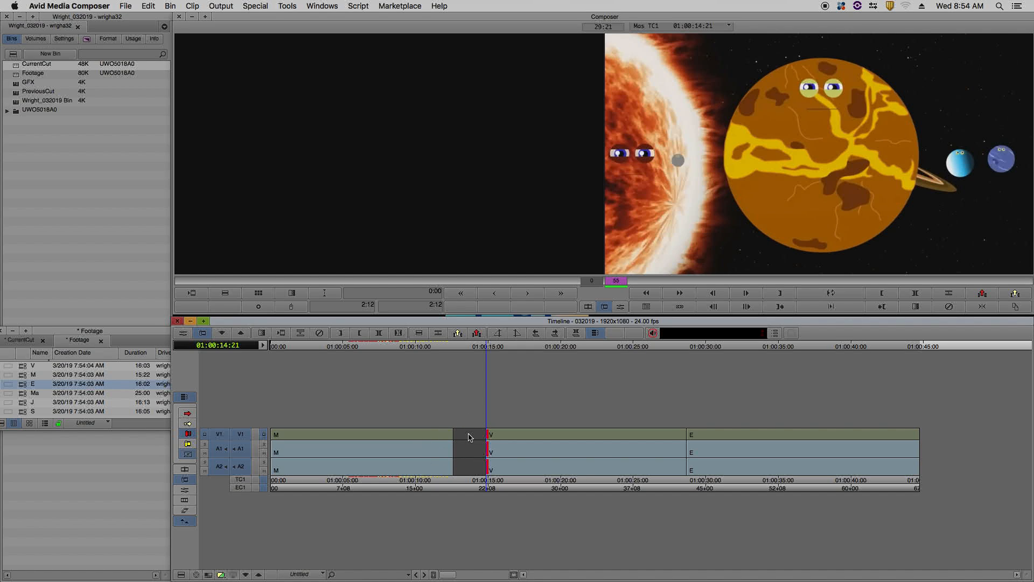
{"action": "key", "text": "super+z"}
Overwrite-trim the end of clip M 25 frames later over the start of clip V and scrub through the new cut.
{"action": "left_click", "coordinate": [447, 437]}
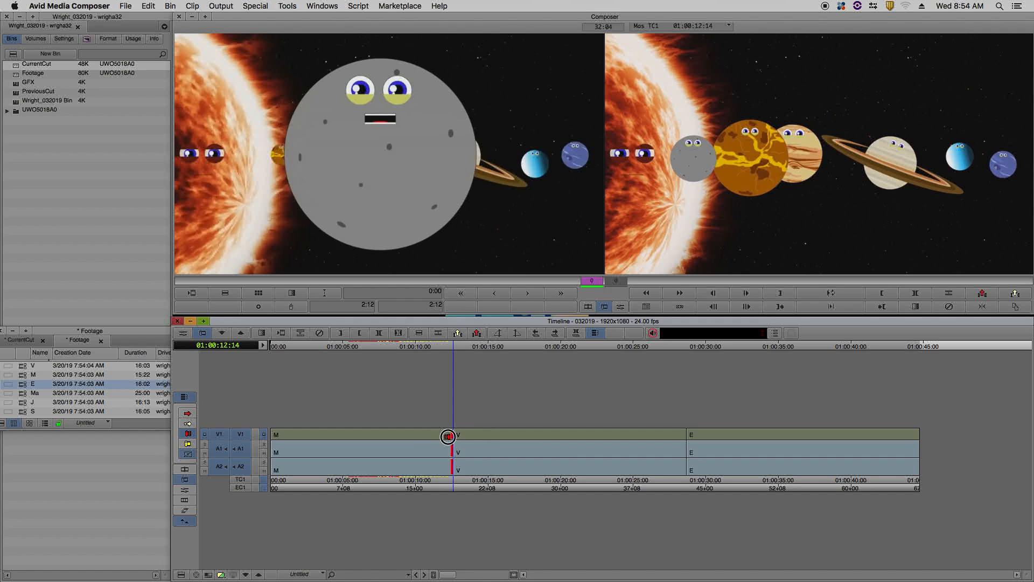
{"action": "left_click", "coordinate": [456, 441]}
{"action": "left_click_drag", "start_coordinate": [456, 441], "coordinate": [465, 442]}
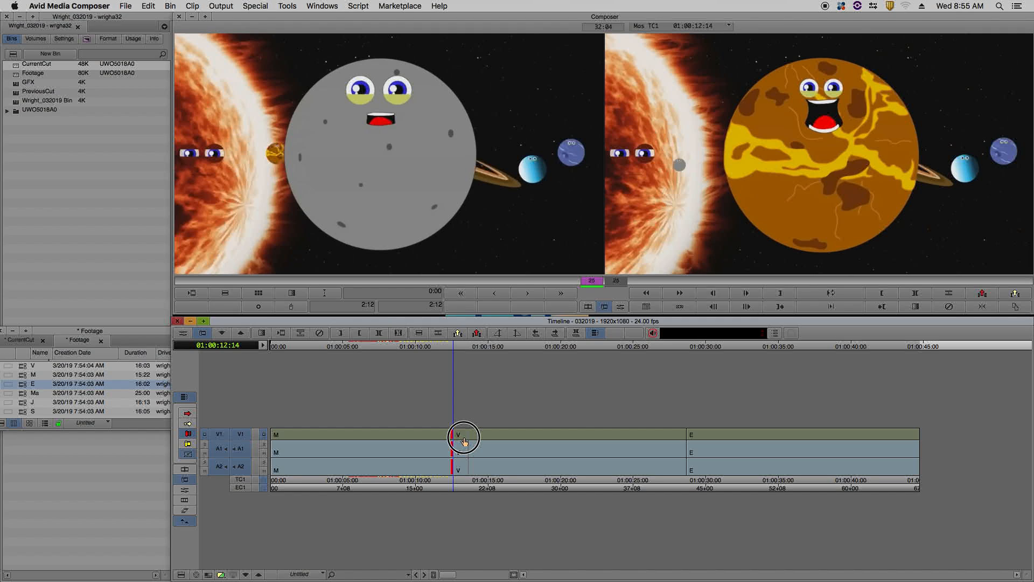
{"action": "left_click_drag", "start_coordinate": [464, 441], "coordinate": [462, 436]}
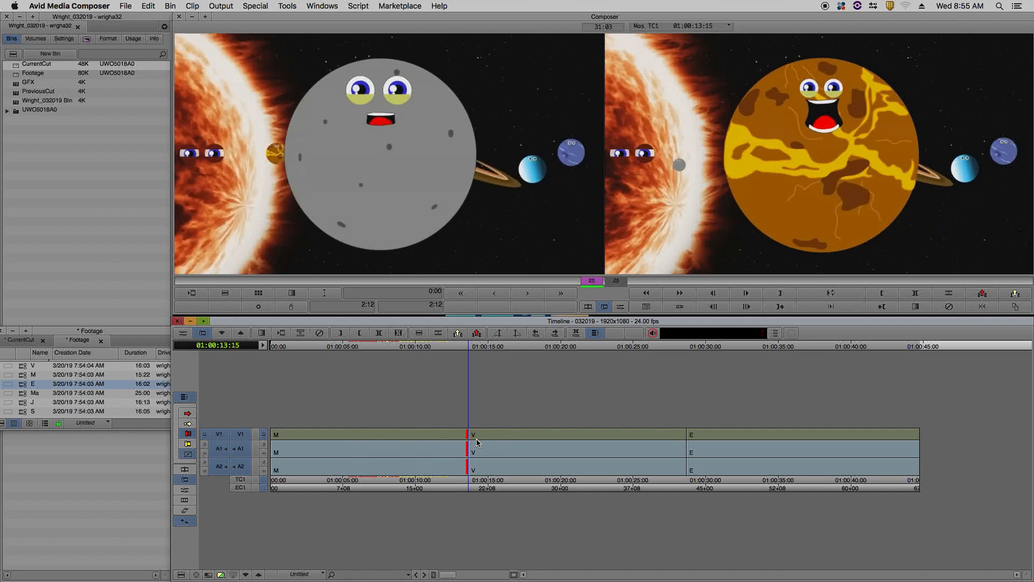
{"action": "left_click", "coordinate": [454, 349]}
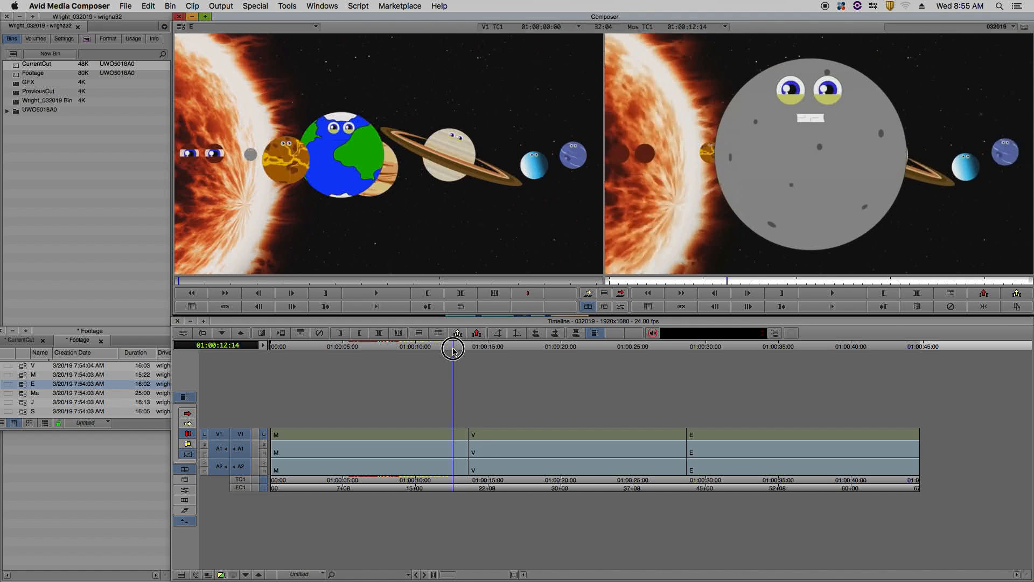
{"action": "left_click_drag", "start_coordinate": [454, 350], "coordinate": [490, 351]}
Ripple-trim the end of clip M 80 frames later from its cut with clip V and play through the new cut.
{"action": "key", "text": "u"}
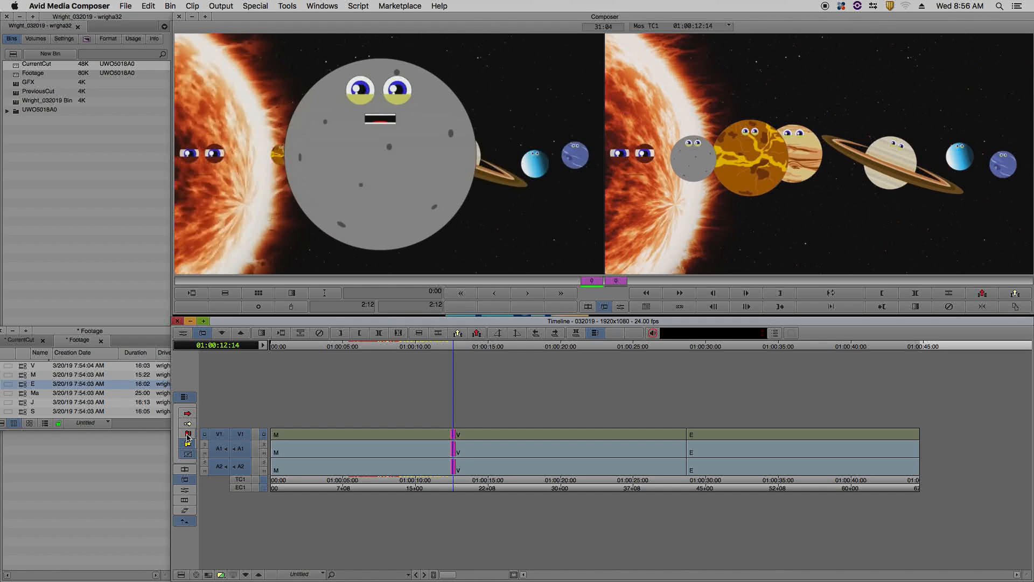
{"action": "left_click", "coordinate": [187, 442]}
{"action": "left_click", "coordinate": [448, 436]}
{"action": "left_click_drag", "start_coordinate": [448, 436], "coordinate": [498, 439]}
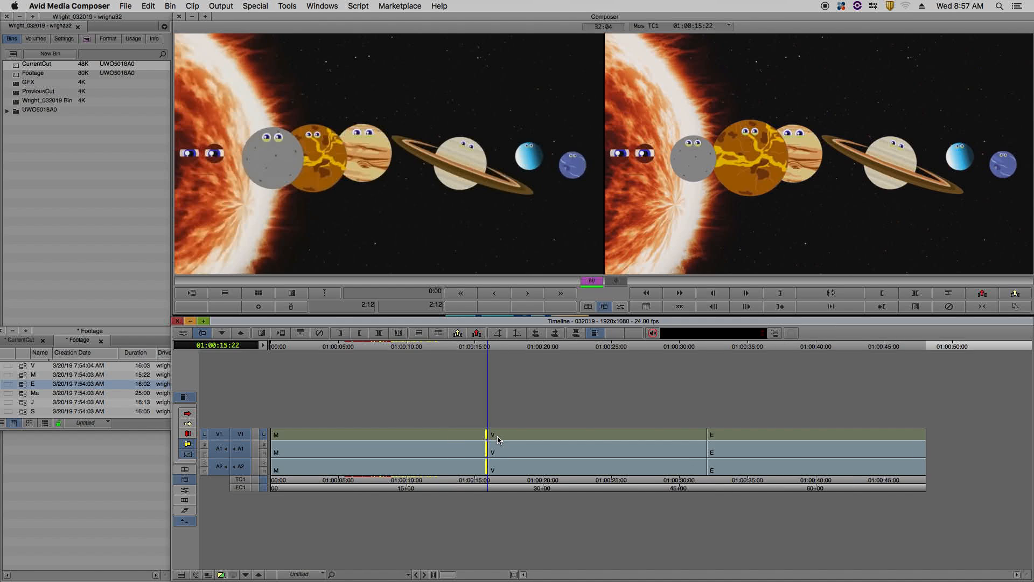
{"action": "left_click", "coordinate": [451, 349]}
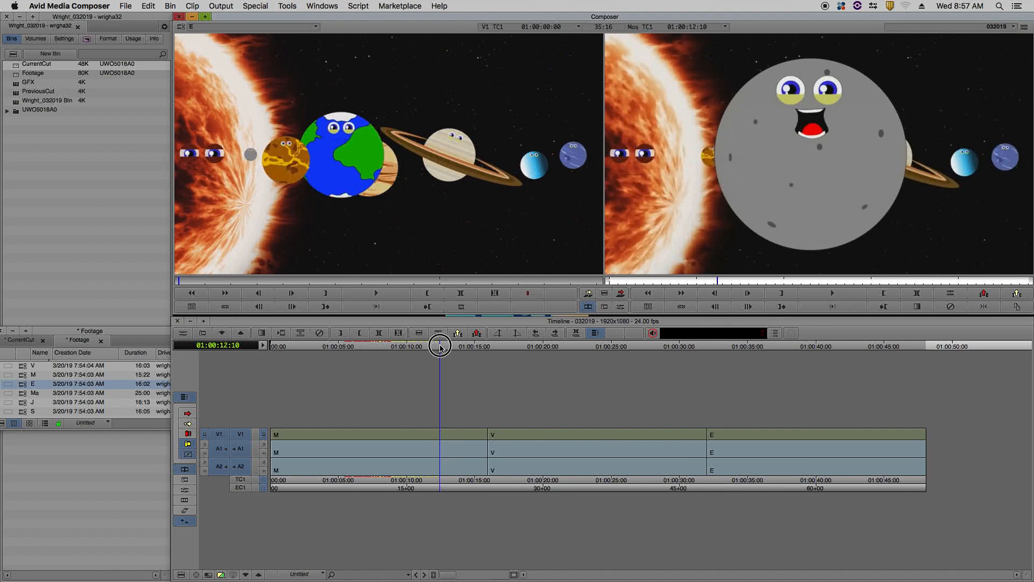
{"action": "key", "text": "space"}
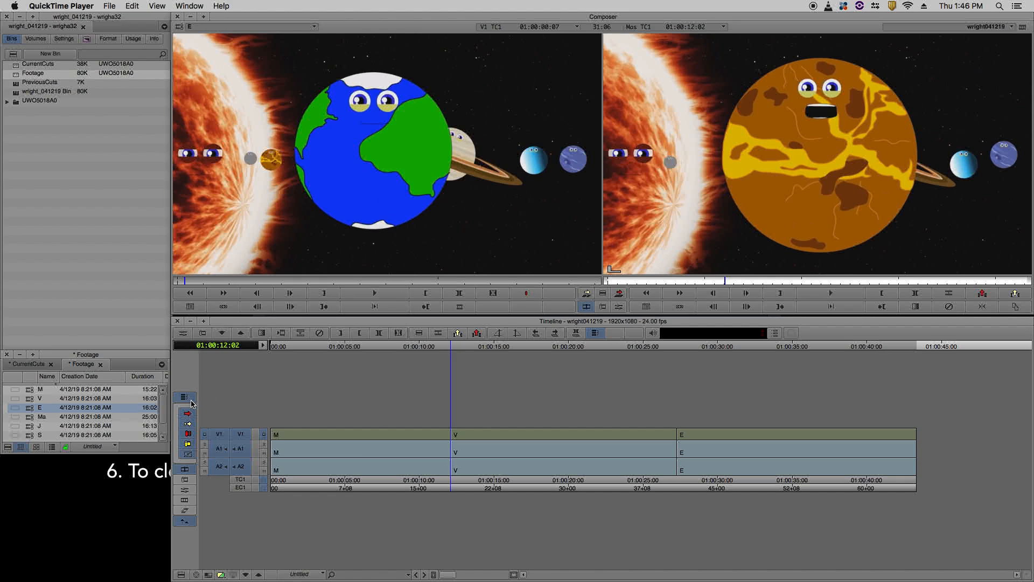
Turn off Link Selection, overwrite-trim only the video end of clip M 80 frames later over clip V, and scrub across the split edit.
{"action": "left_click", "coordinate": [189, 403]}
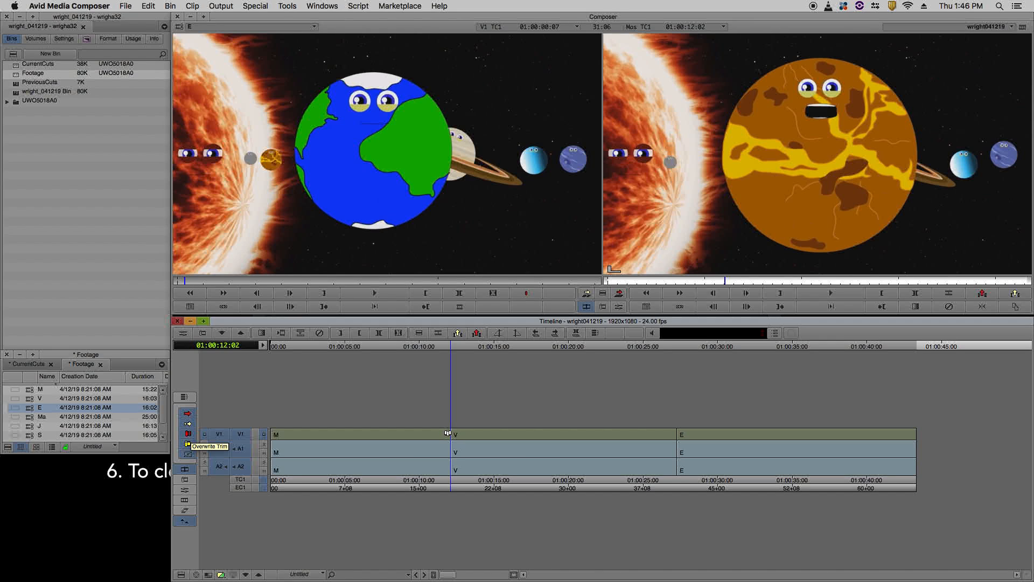
{"action": "left_click", "coordinate": [446, 432]}
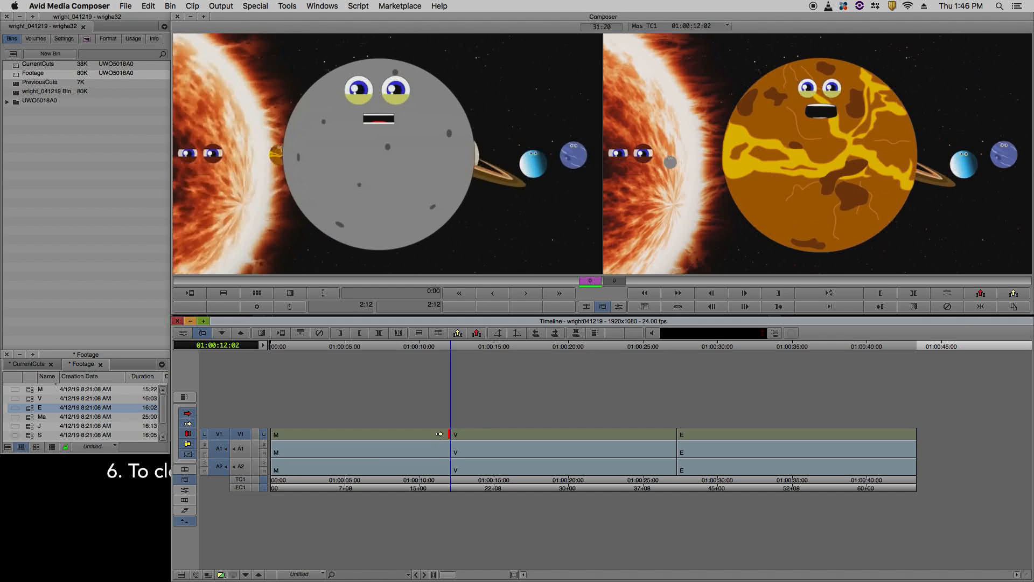
{"action": "left_click_drag", "start_coordinate": [445, 433], "coordinate": [497, 439]}
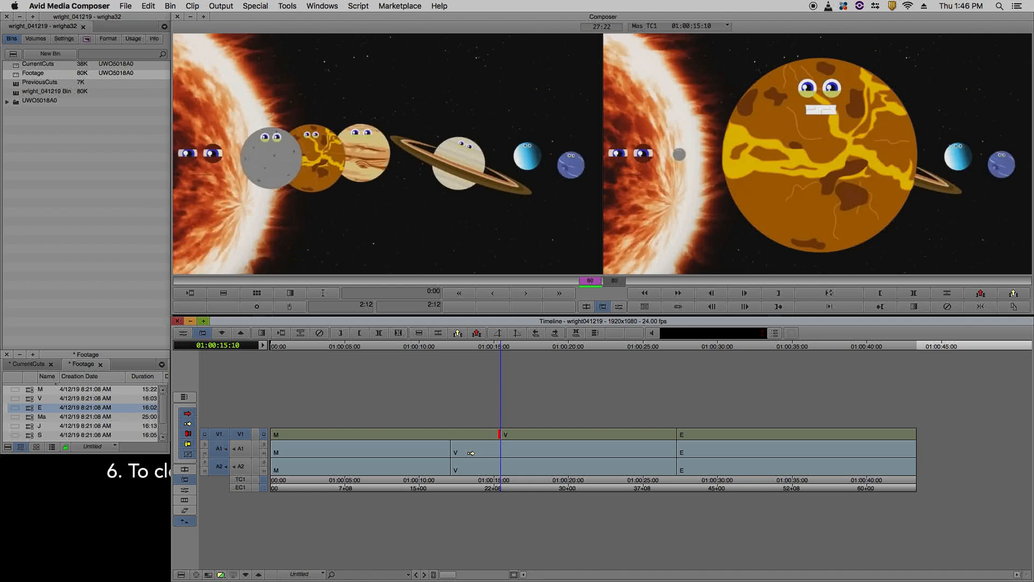
{"action": "left_click", "coordinate": [432, 349]}
{"action": "left_click_drag", "start_coordinate": [432, 349], "coordinate": [441, 349]}
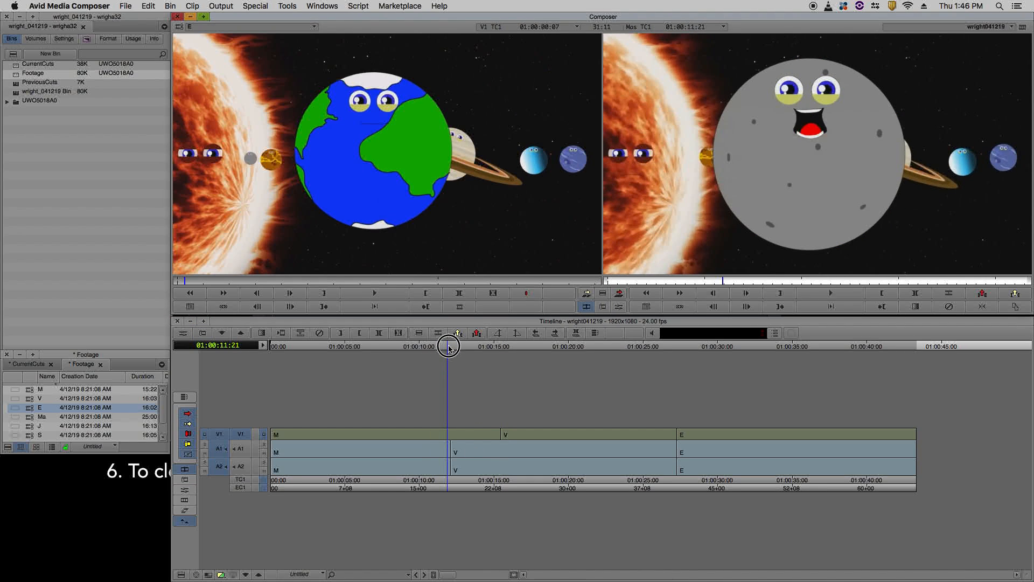